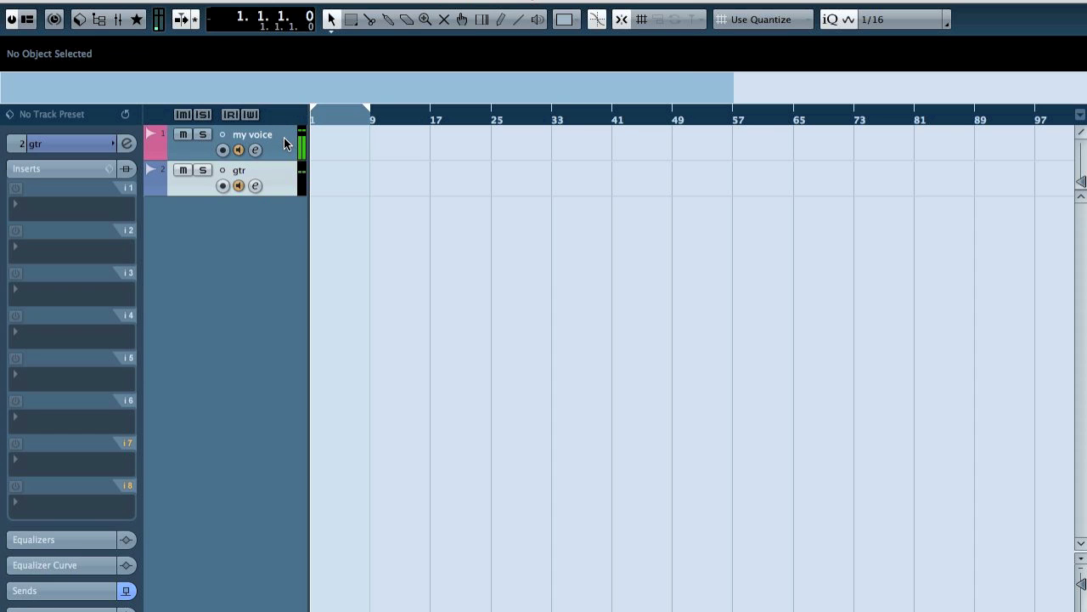
Open the MixConsole and briefly inspect the Mono In NS1 and my voice RVox plug-ins
left_click(118, 18)
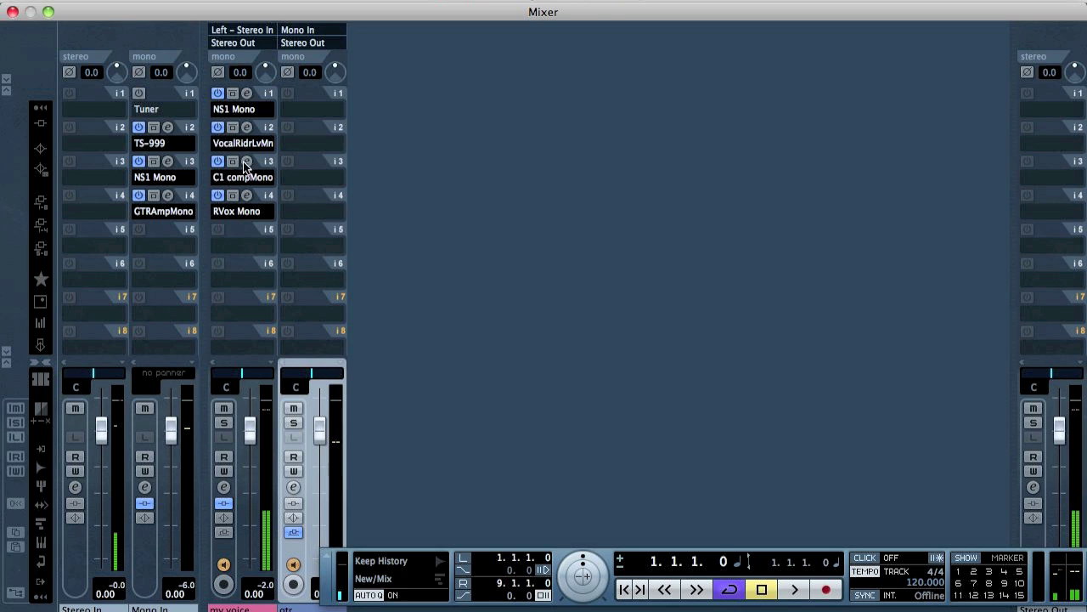
left_click(167, 161)
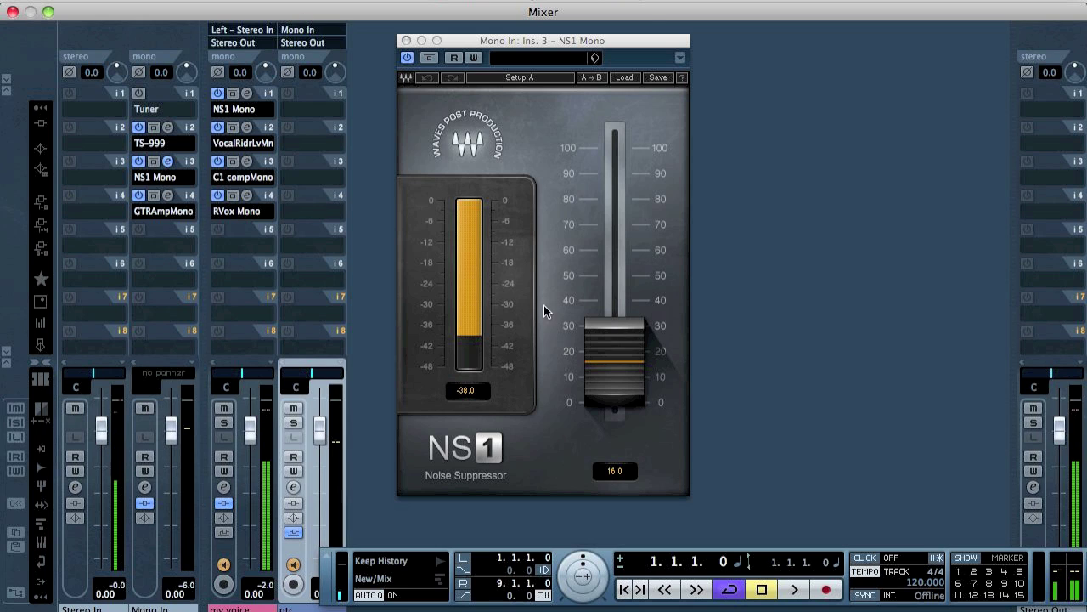
left_click(247, 196)
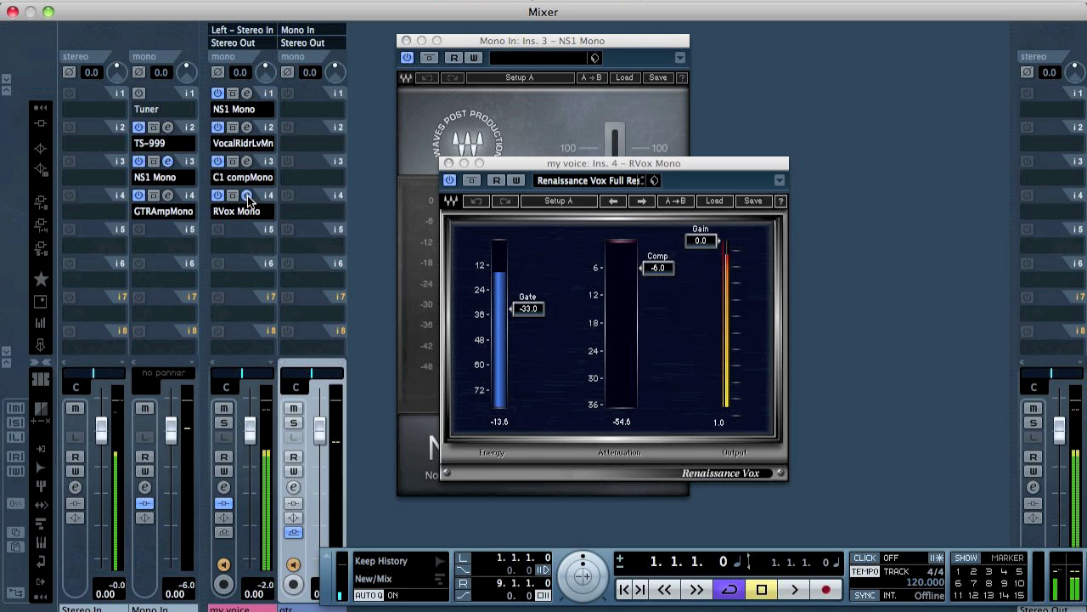
left_click(449, 163)
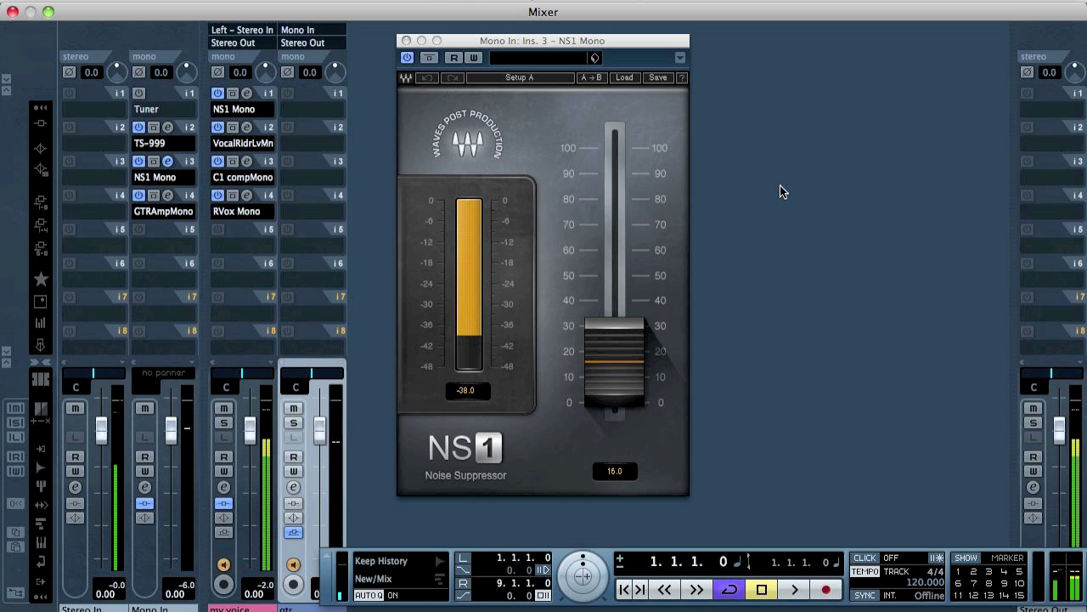
left_click(406, 41)
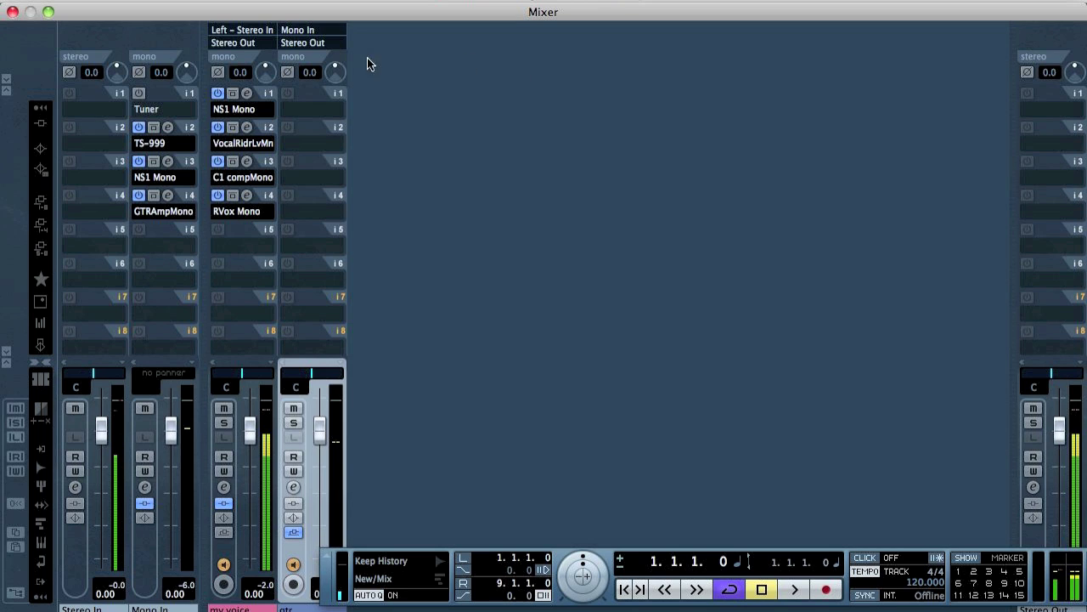
Bypass the my voice NS1, check RVox, re-enable NS1 and move its window higher
left_click(247, 94)
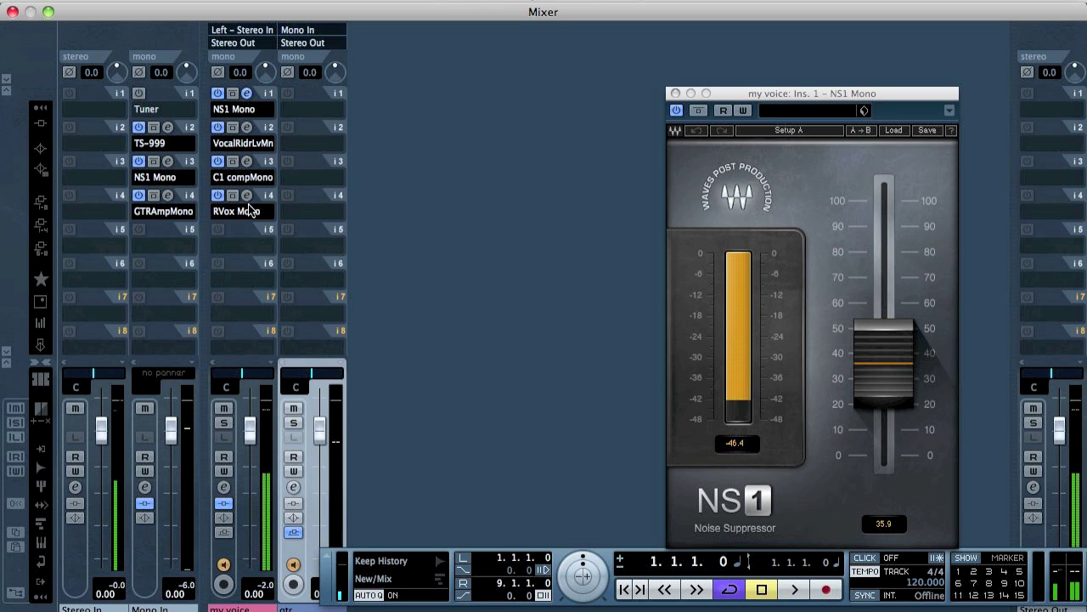
left_click(697, 110)
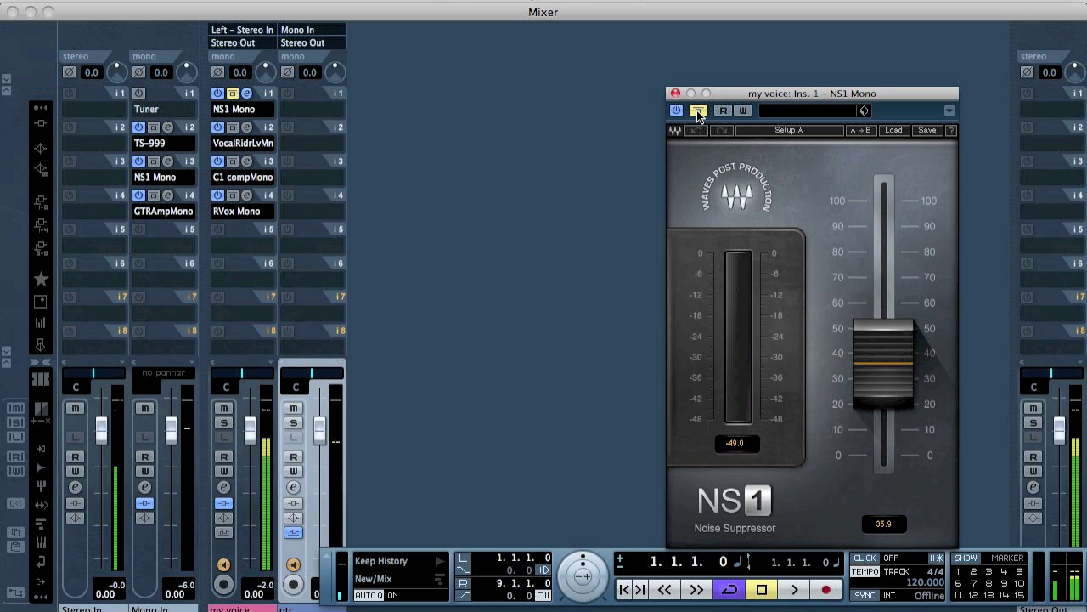
left_click(247, 197)
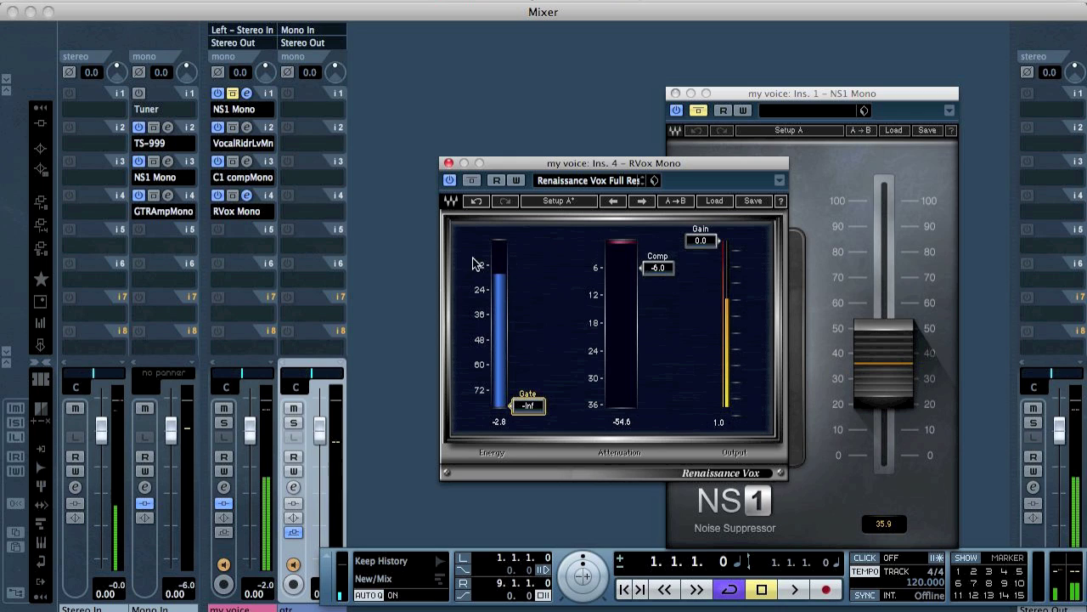
left_click(449, 162)
left_click(697, 110)
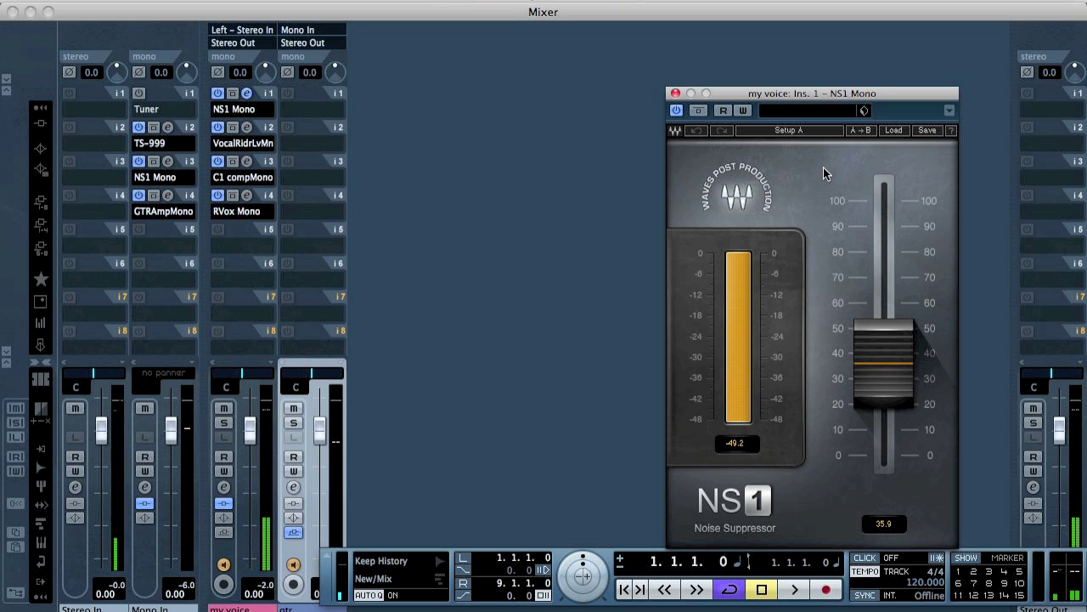
left_click_drag(860, 92, 686, 19)
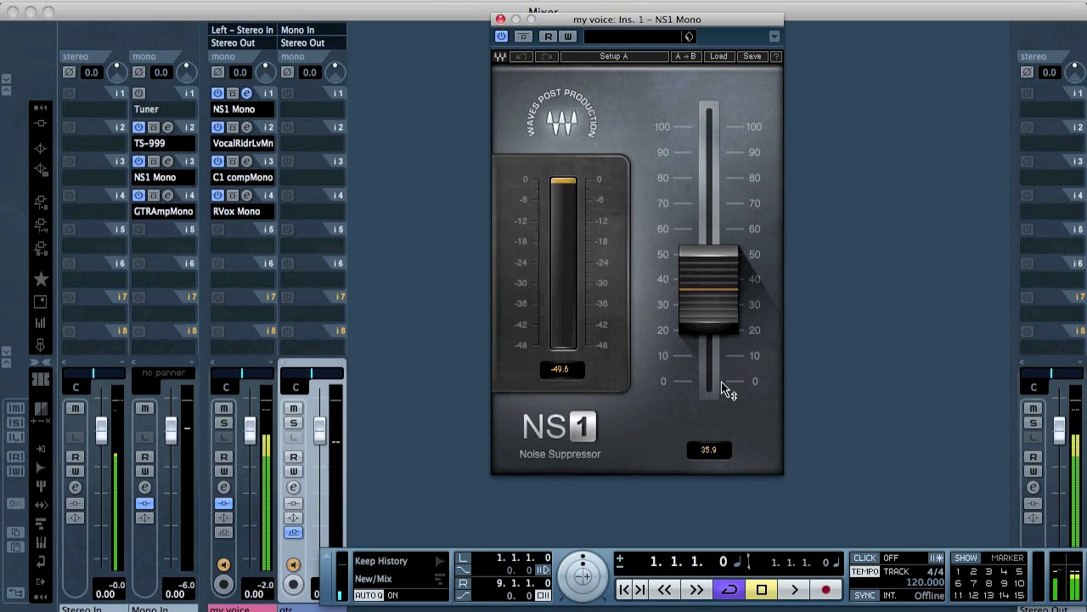
Close the NS1 window, then open and close the Vocal Rider on my voice insert 2
left_click(501, 19)
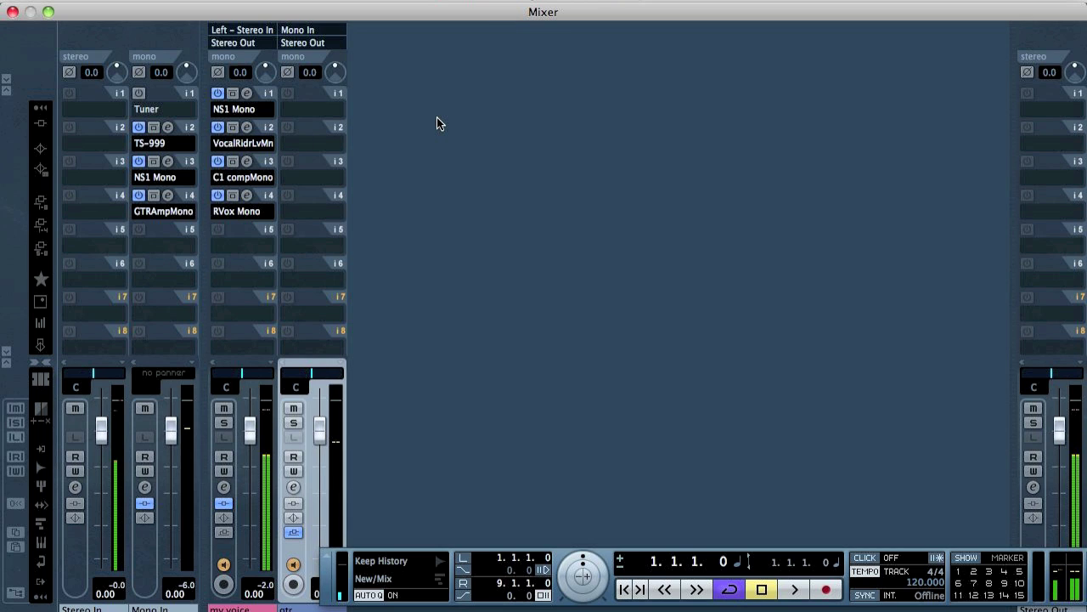
left_click(247, 128)
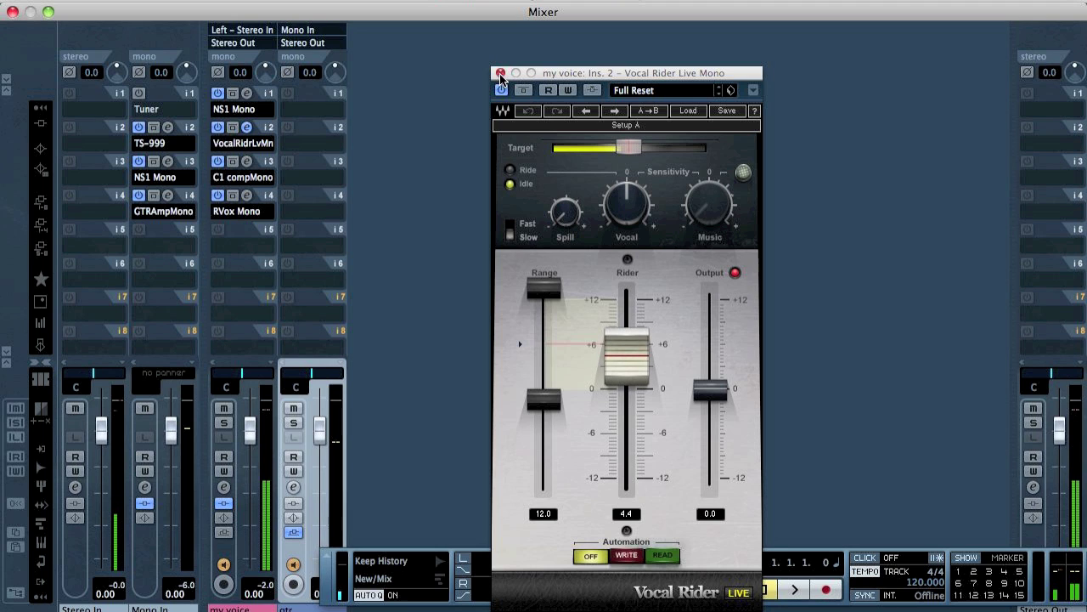
left_click(501, 73)
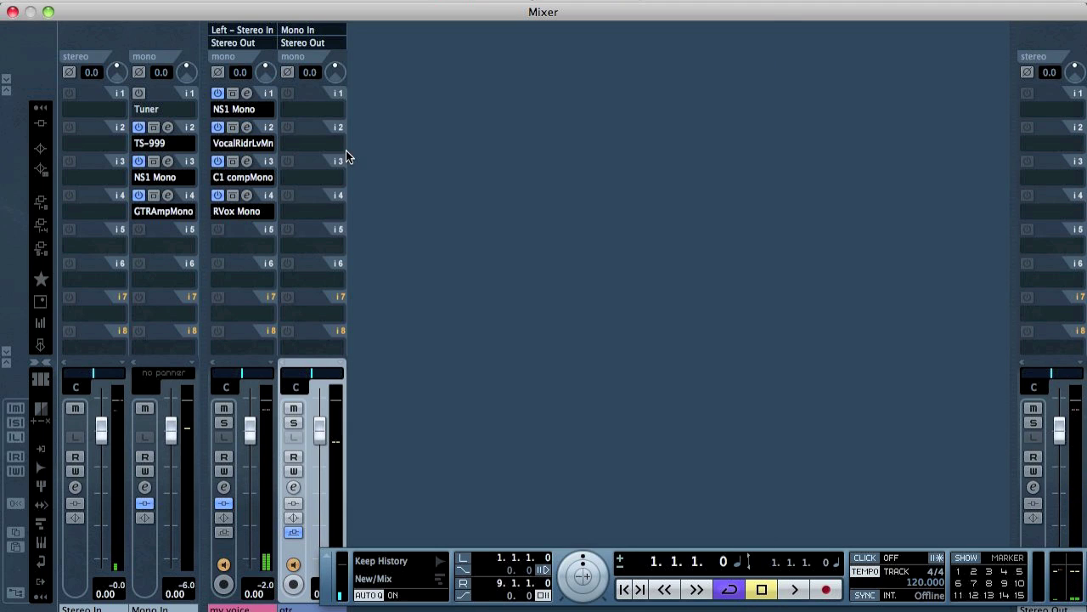
Open the my voice C1 compressor, bypass it, and briefly view the gtr channel settings
left_click(247, 160)
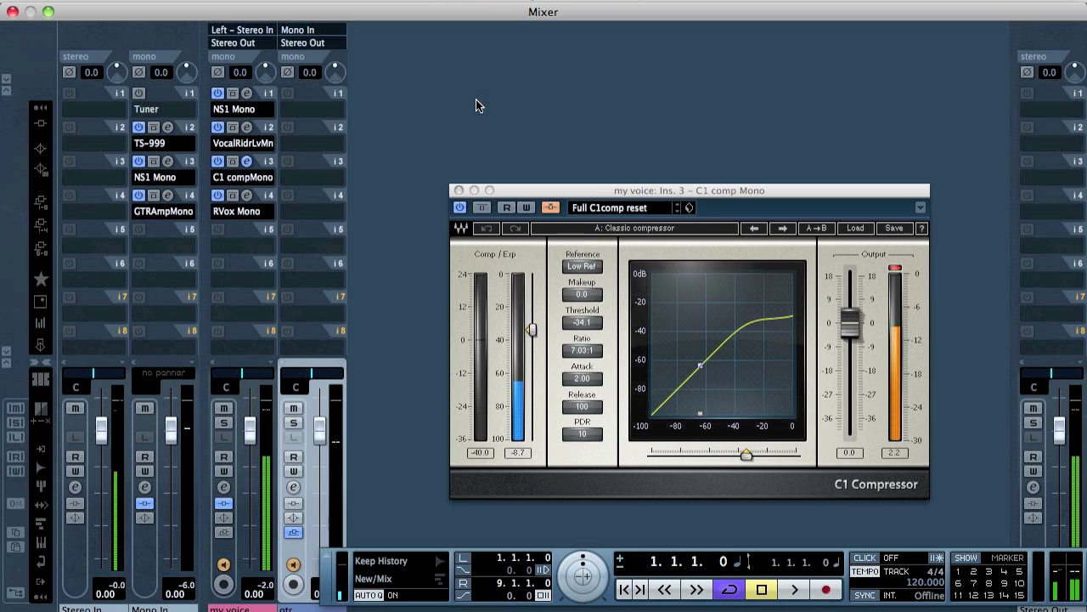
left_click(483, 210)
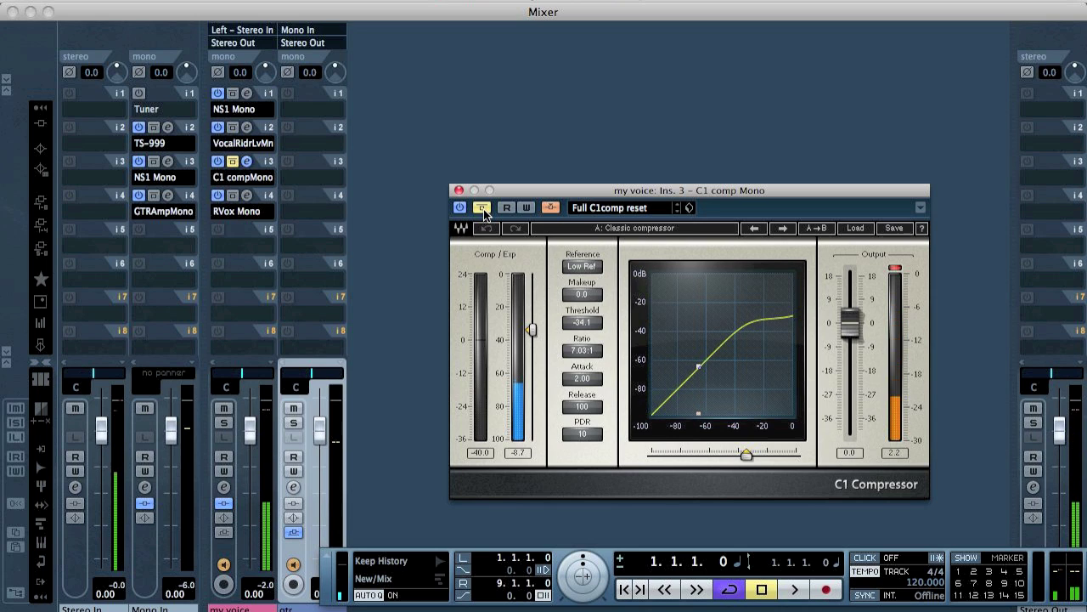
left_click(234, 163)
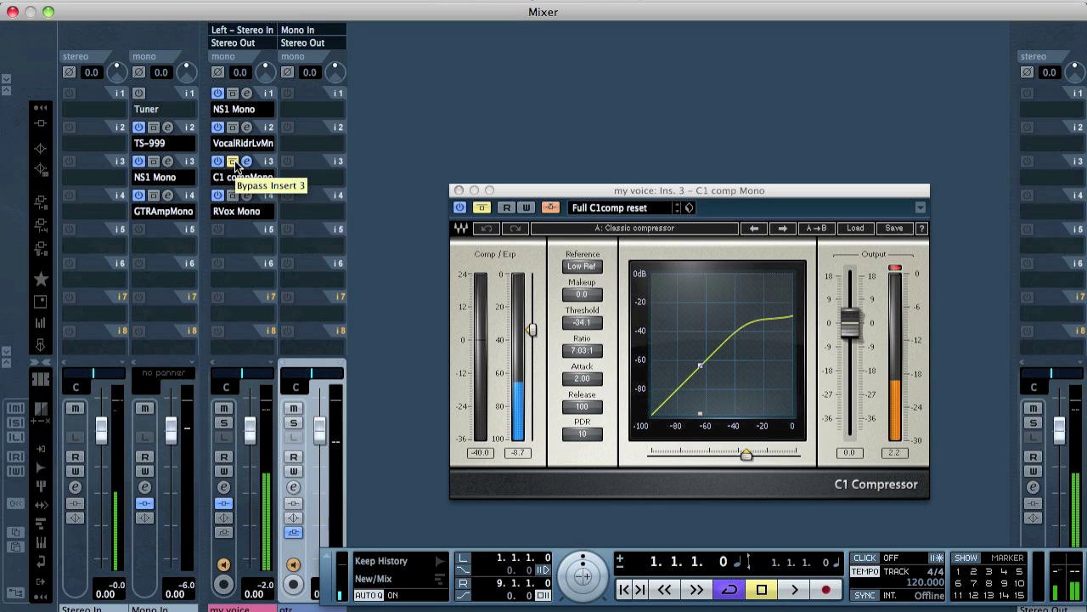
left_click(293, 487)
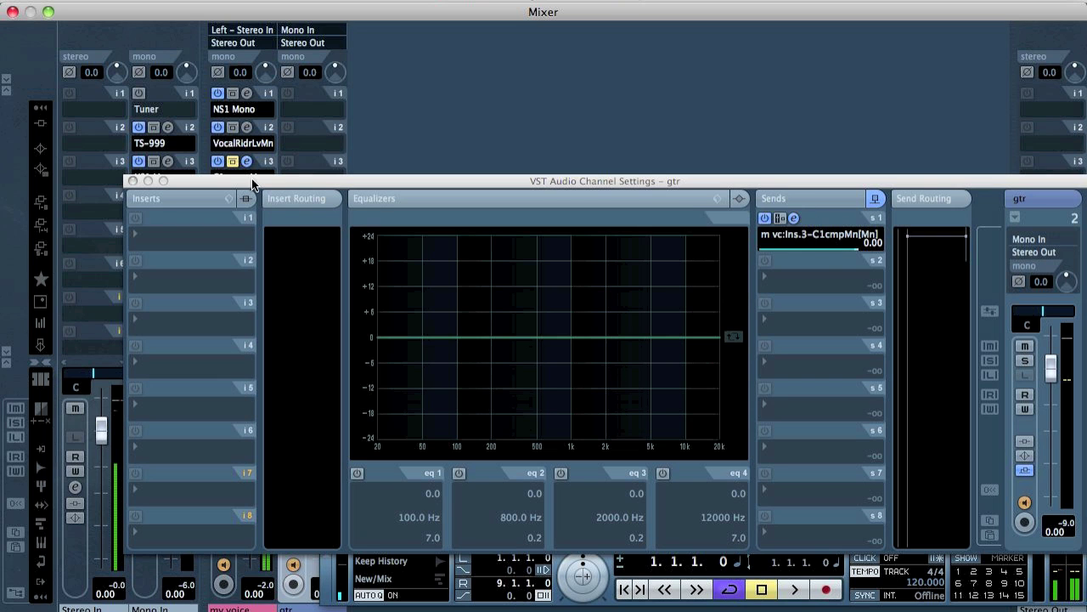
left_click(132, 180)
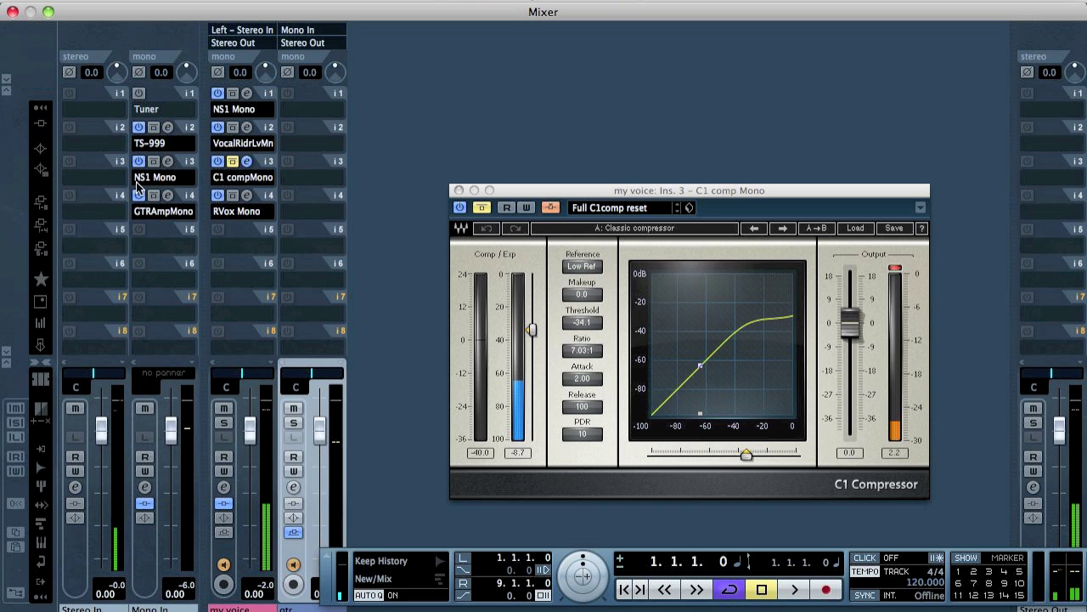
Re-enable the C1 compressor, reset its input peak readout, and close it
left_click(485, 209)
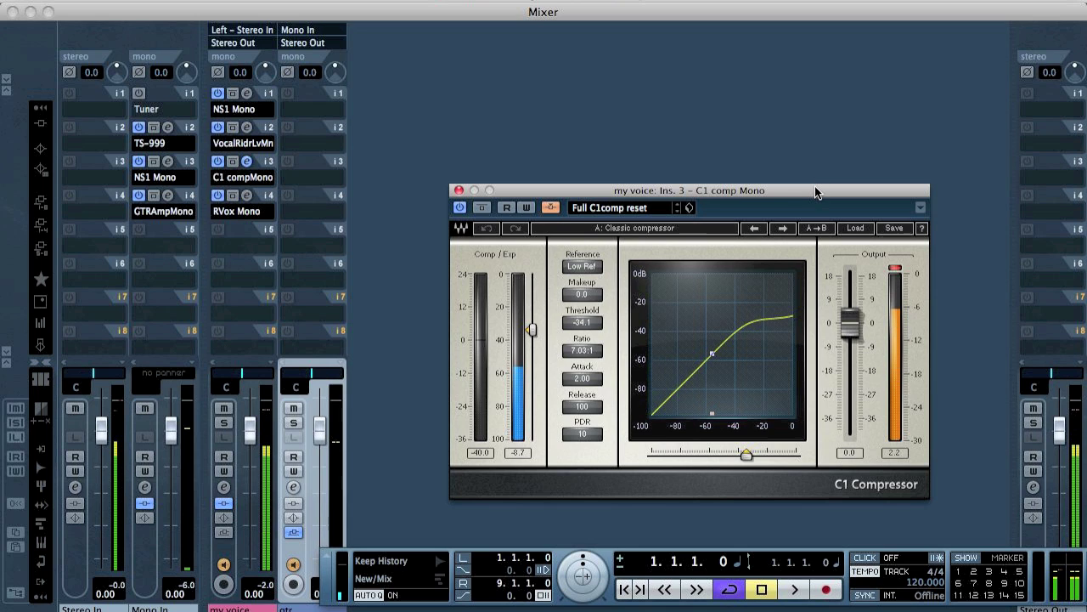
left_click(479, 452)
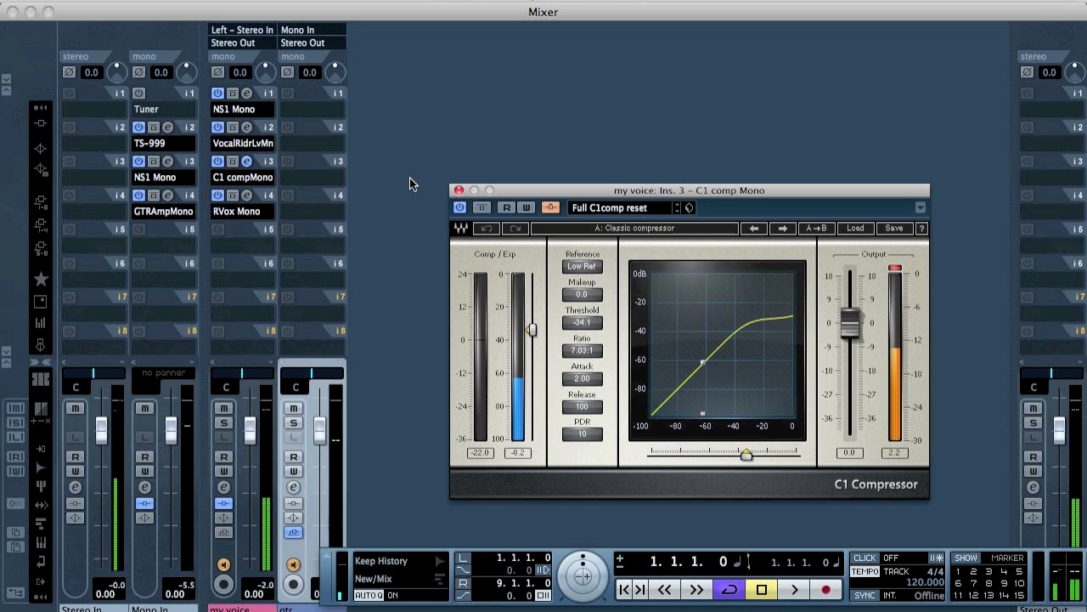
left_click(458, 189)
Open and close the Renaissance Vox editor on my voice insert 4
left_click(246, 195)
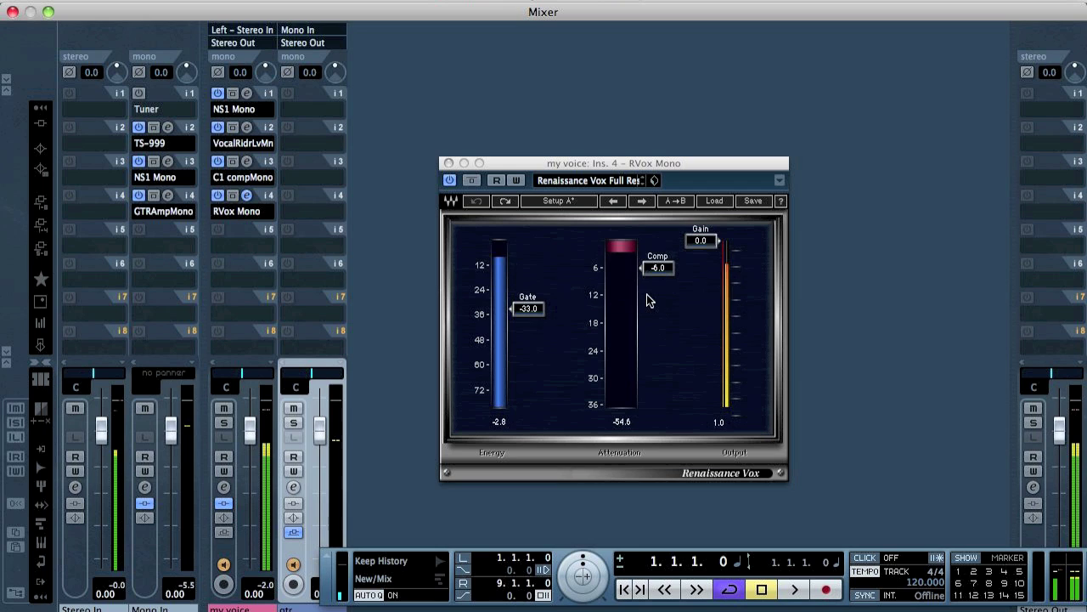
left_click(448, 162)
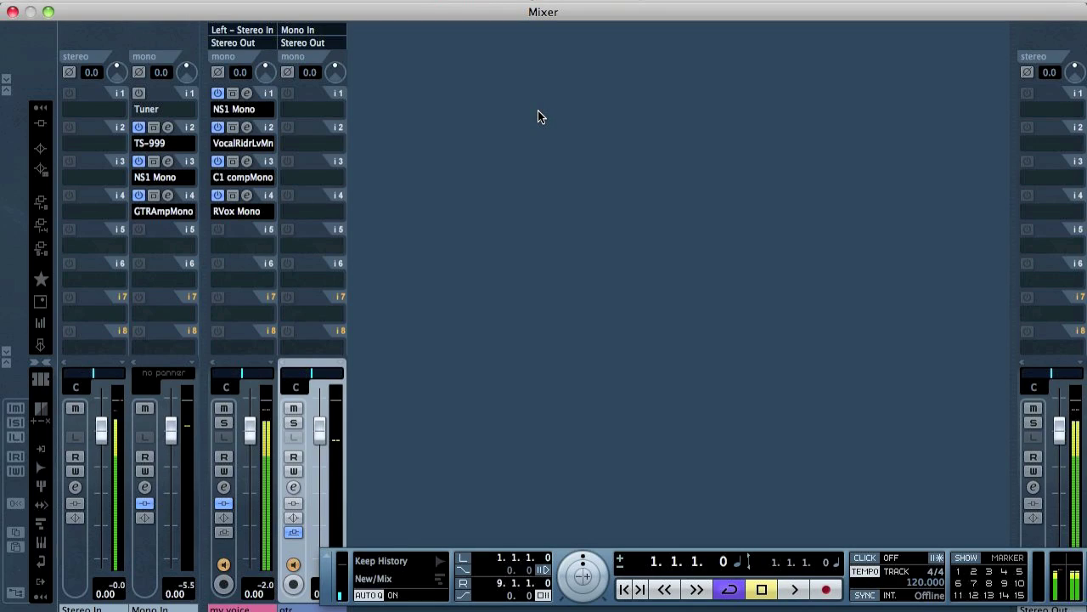
Open and close the Mono In Tuner, then switch off its insert
left_click(167, 93)
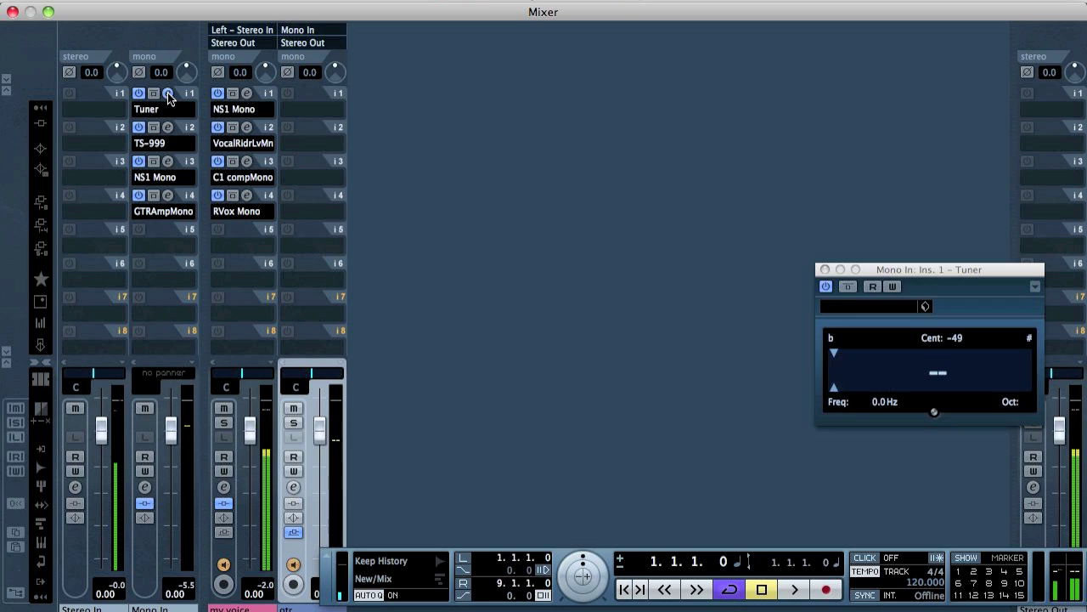
left_click(167, 92)
left_click(140, 94)
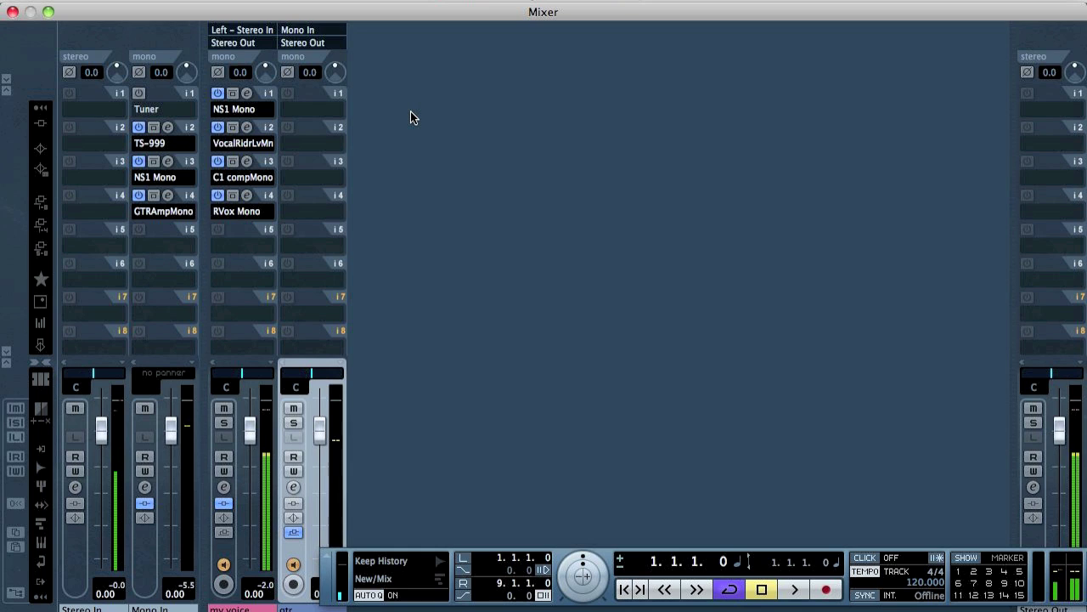
Inspect and close the TS-999 pedal and NS1 Mono editors on Mono In
left_click(167, 127)
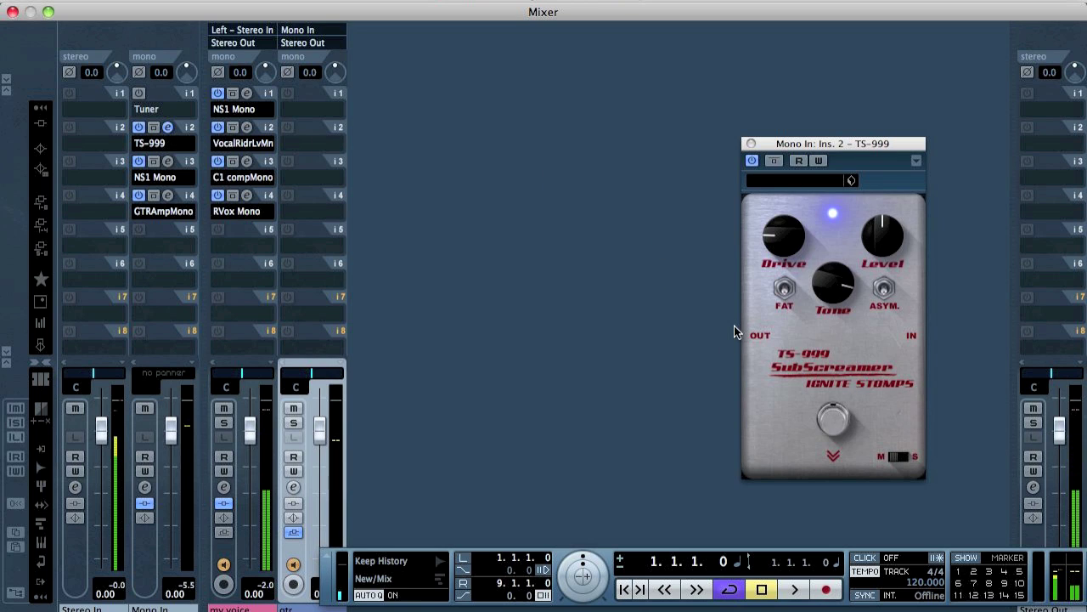
left_click(751, 143)
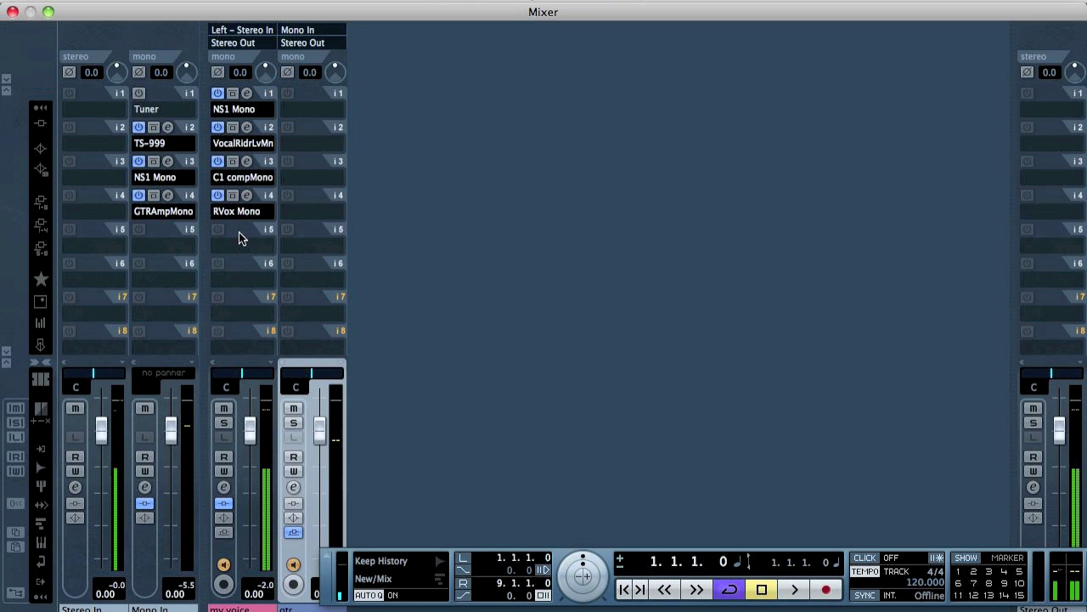
left_click(167, 162)
left_click(168, 162)
Load the GTR Amp's Full Reset factory preset, set amp type HighGain Monster, and close it
left_click(167, 194)
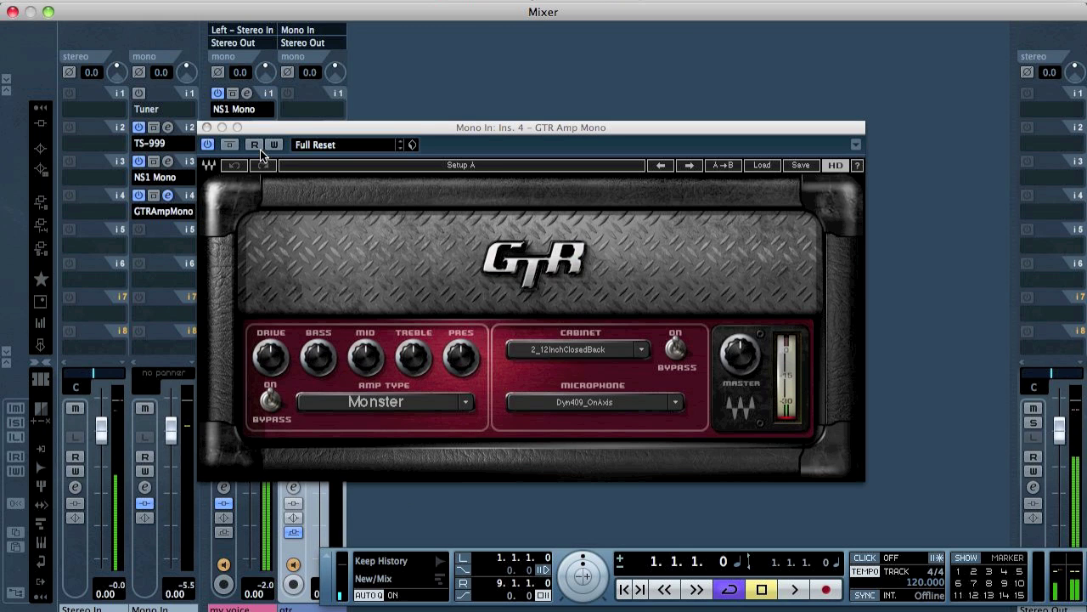
left_click(762, 165)
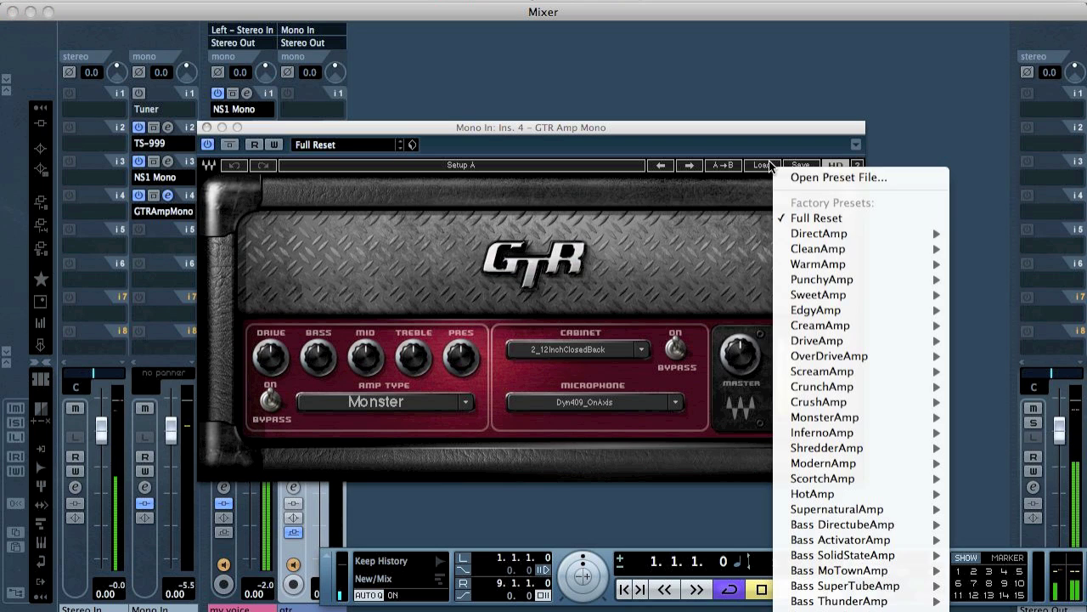
left_click(839, 216)
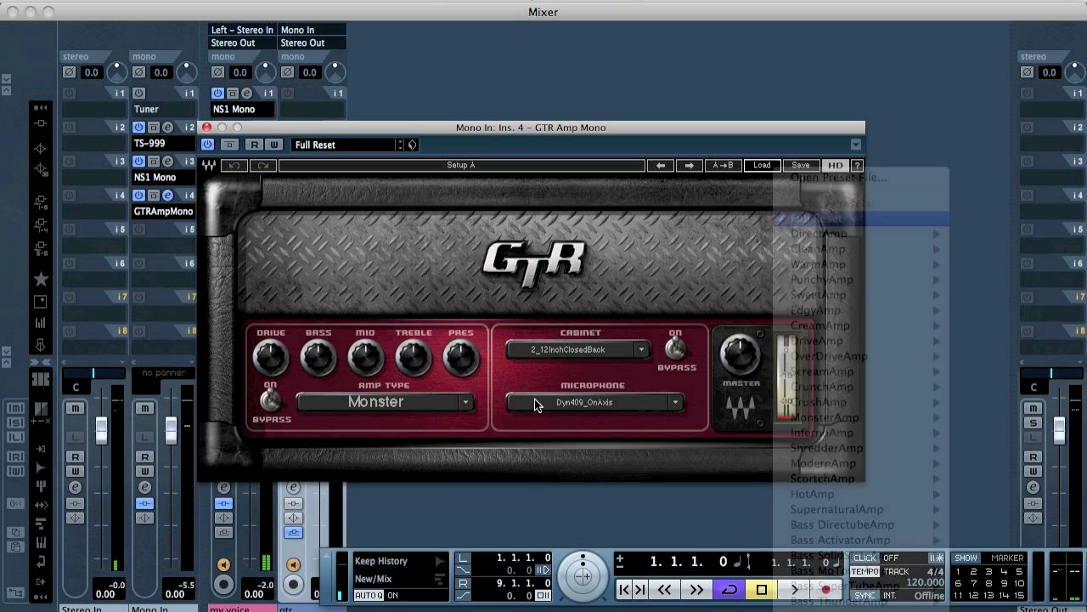
left_click(465, 402)
mouse_move(524, 479)
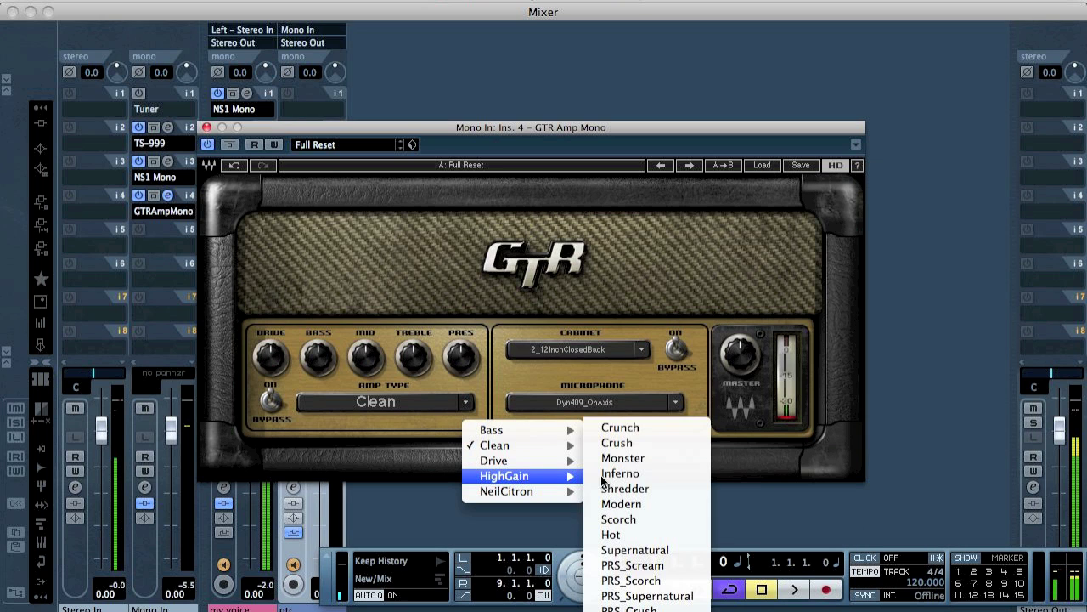
left_click(659, 458)
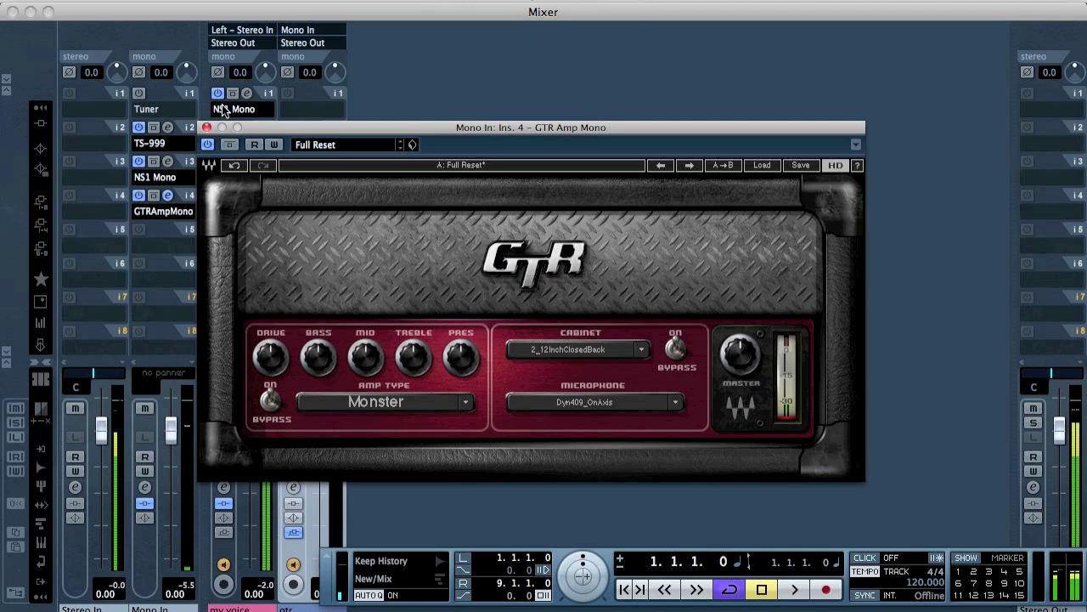
left_click(207, 126)
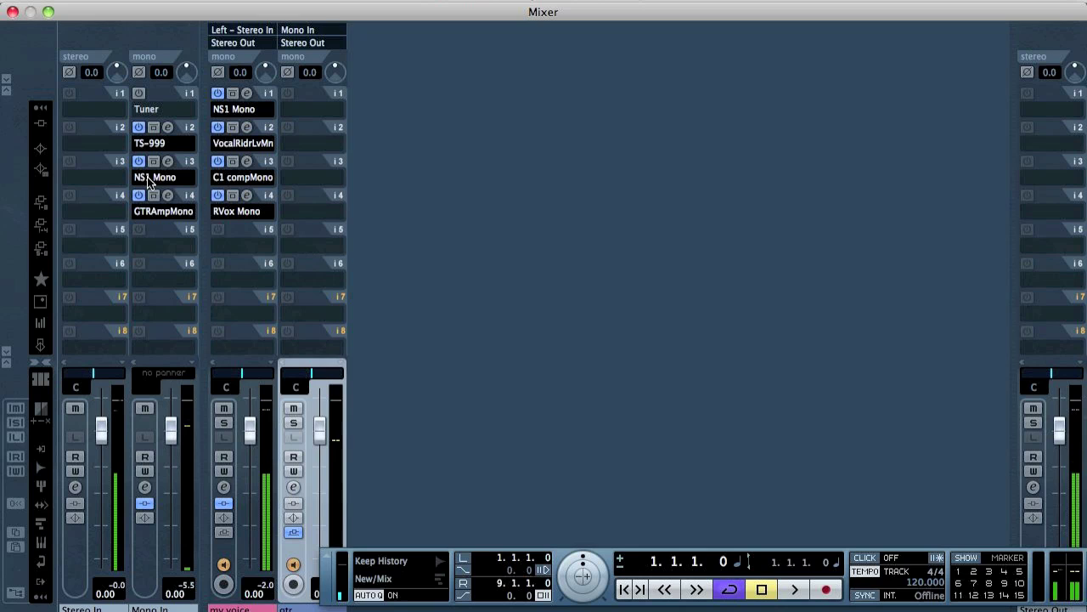
Set Mono In insert 3 to No Effect and reset the channel's peak readout
left_click(174, 178)
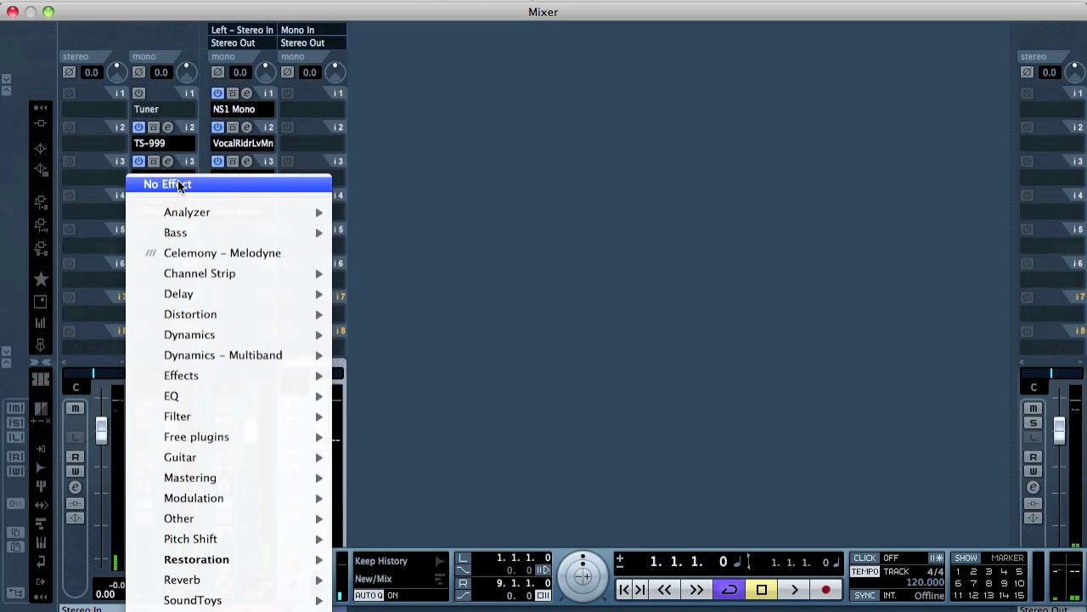
left_click(174, 185)
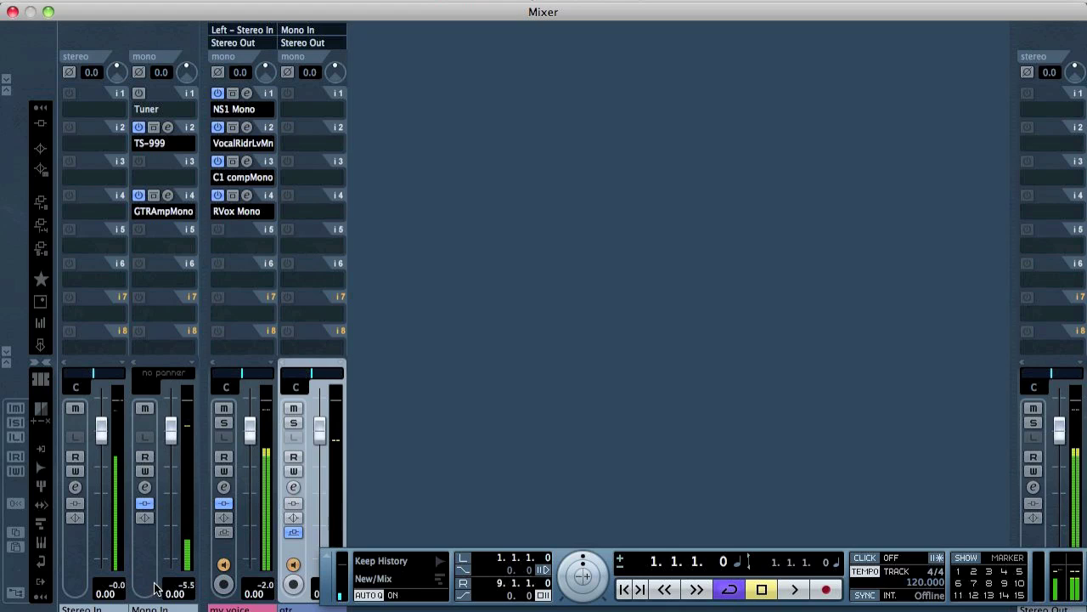
left_click(185, 585)
Insert Restoration > NS1 Mono into Mono In slot 3 and nudge its fader to 0.3
left_click(175, 176)
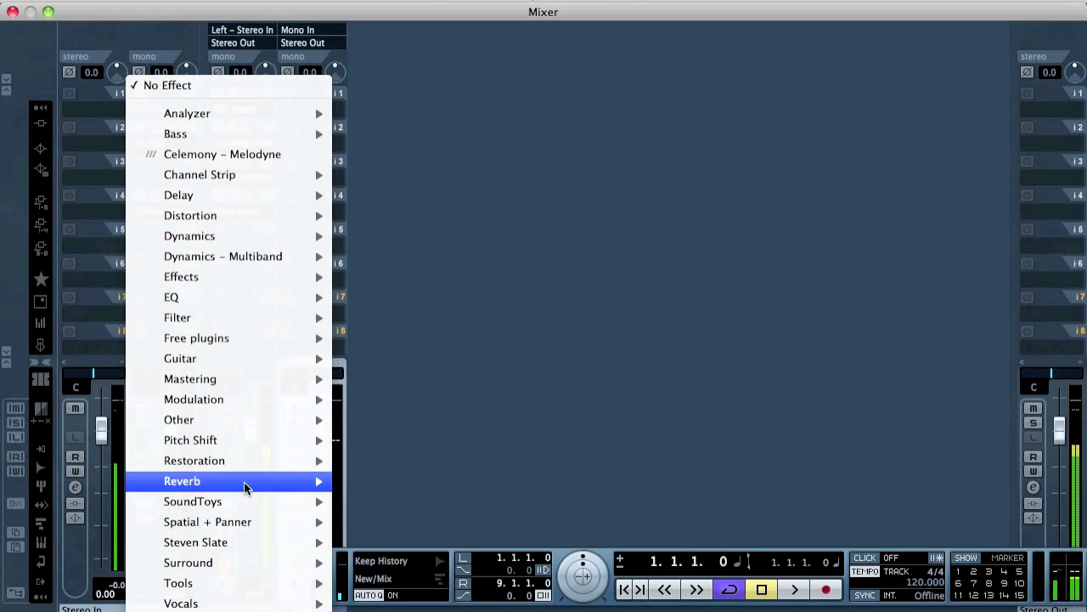
mouse_move(244, 460)
left_click(415, 459)
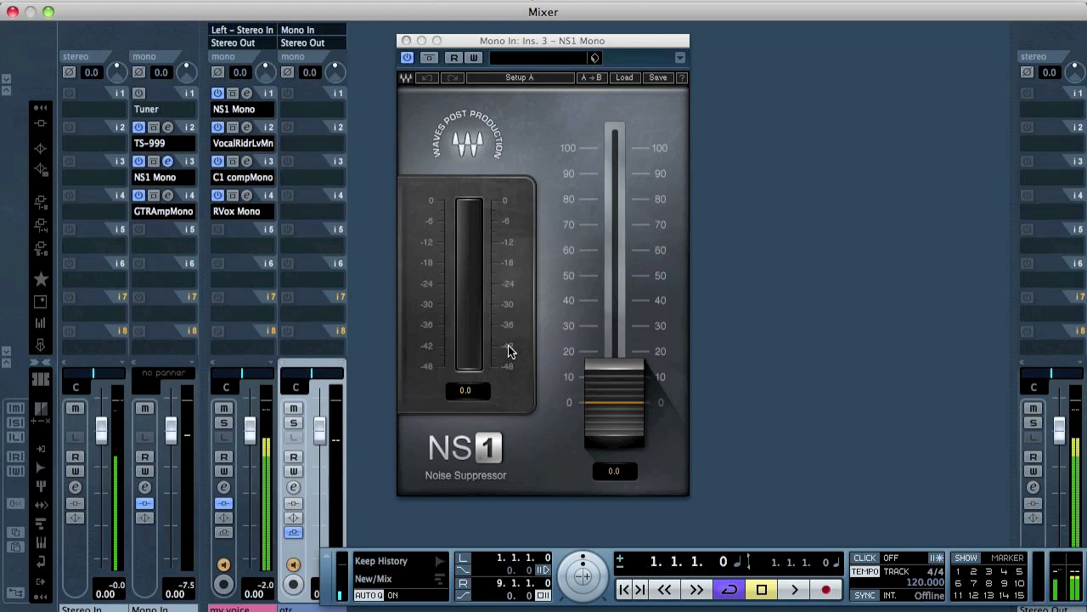
left_click(467, 389)
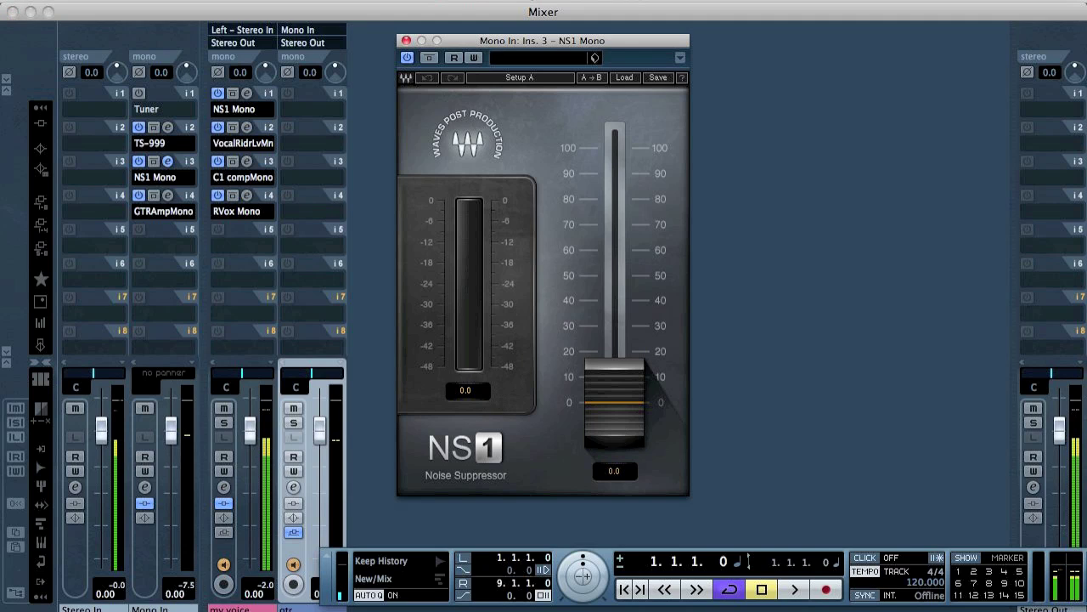
left_click_drag(594, 425, 595, 422)
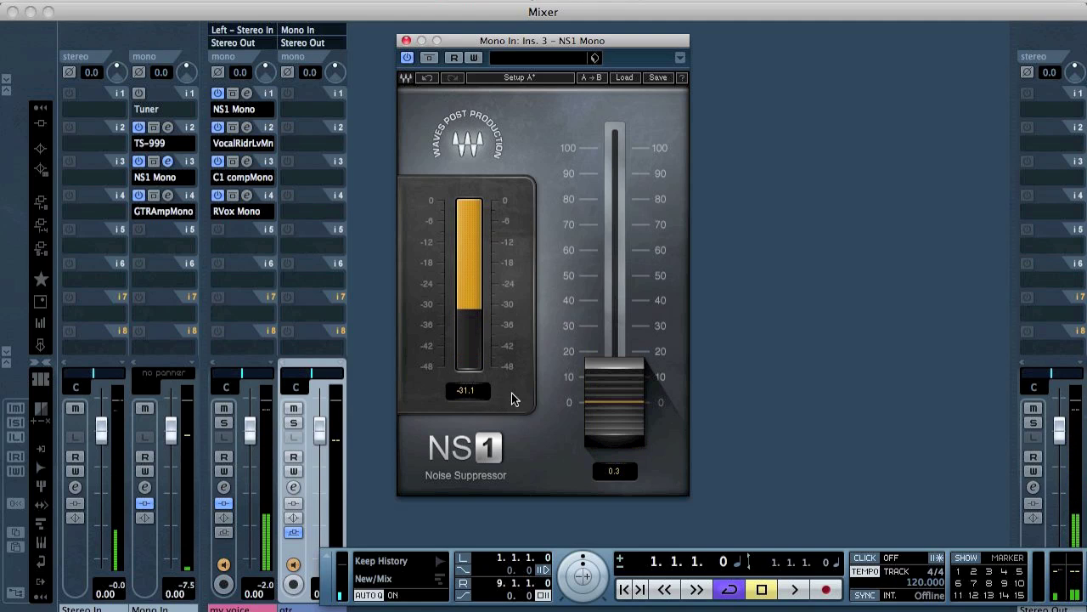
Reset the NS1 peak readout and drag the suppression fader to its 100.0 maximum
left_click(616, 407)
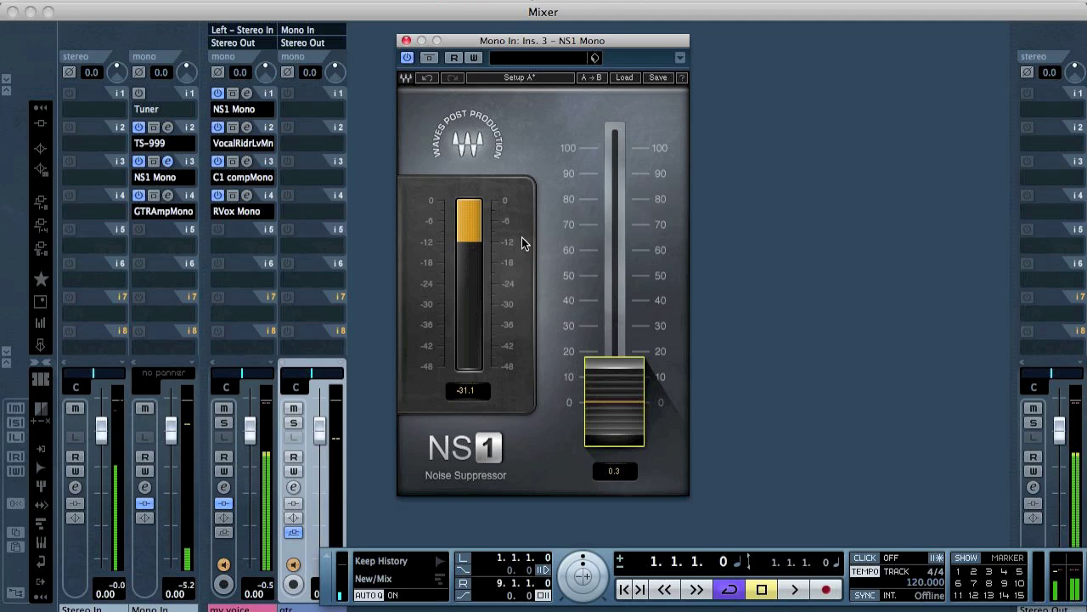
left_click(461, 396)
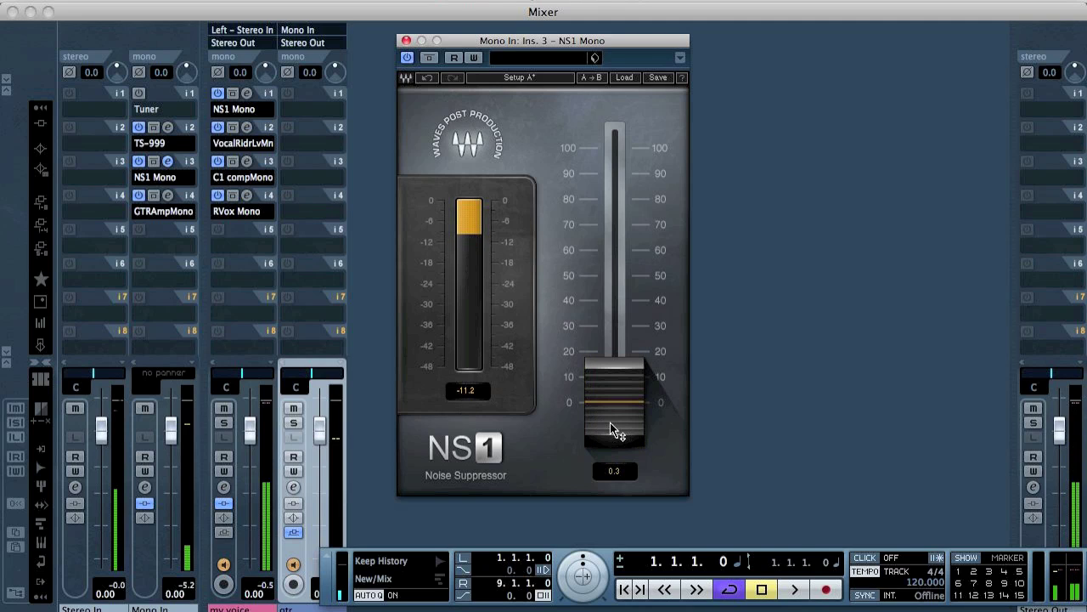
left_click_drag(609, 422, 610, 147)
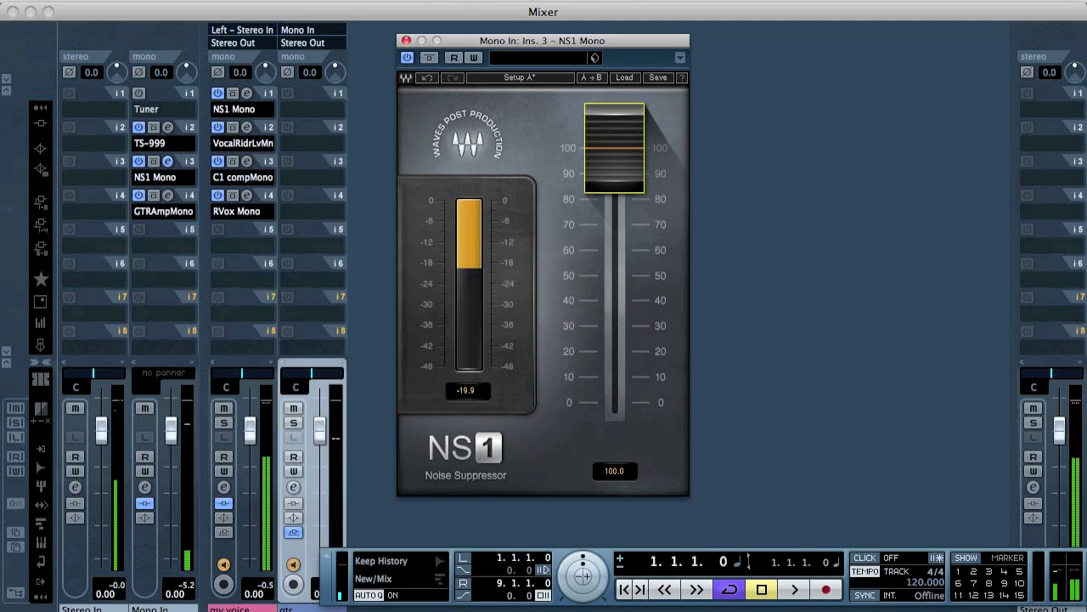
Clear insert 3 to No Effect, discarding the old NS1 Mono settings
left_click(168, 180)
left_click(168, 182)
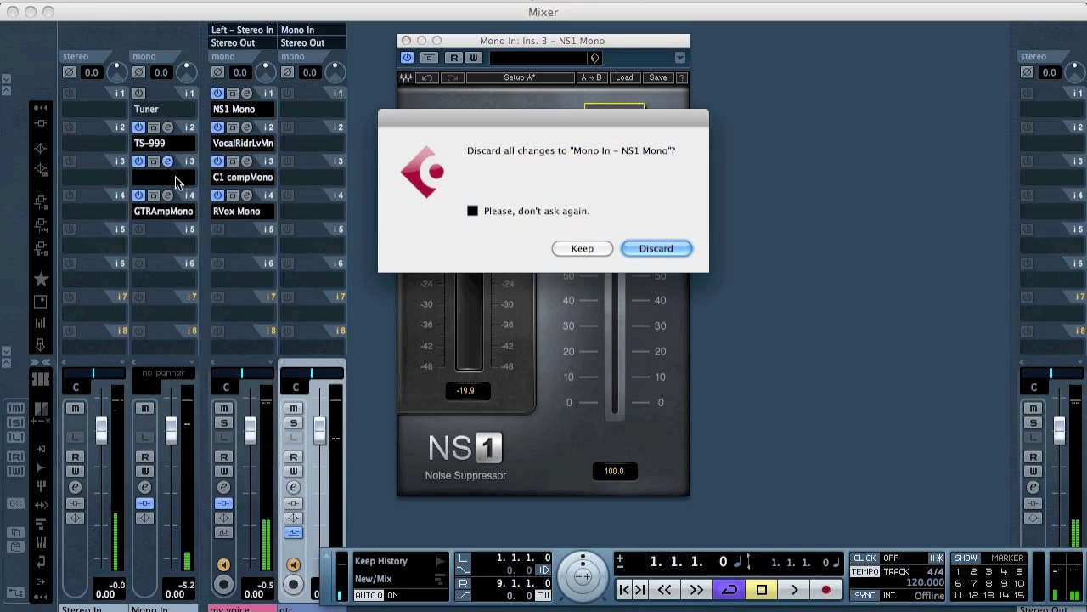
key("Return")
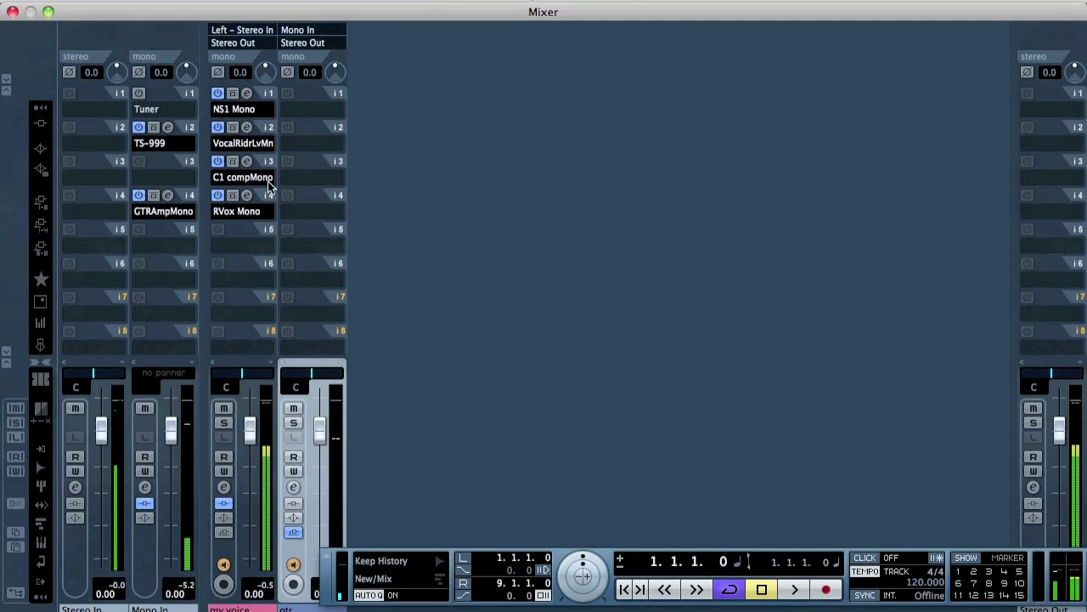
Load a fresh NS1 Mono from Restoration into insert slot 3
left_click(162, 174)
mouse_move(250, 521)
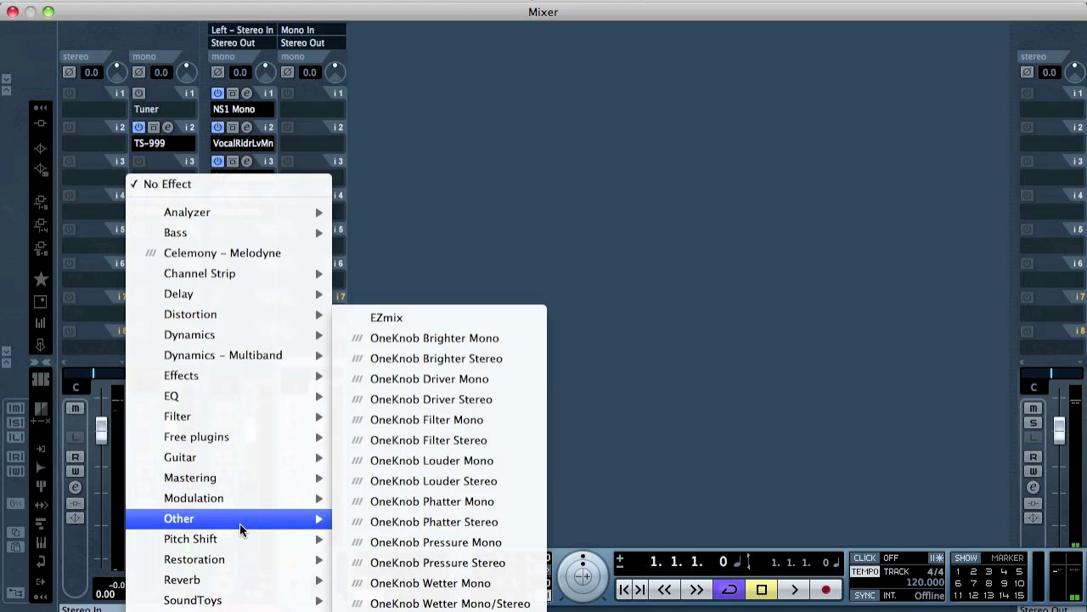
mouse_move(237, 559)
left_click(397, 559)
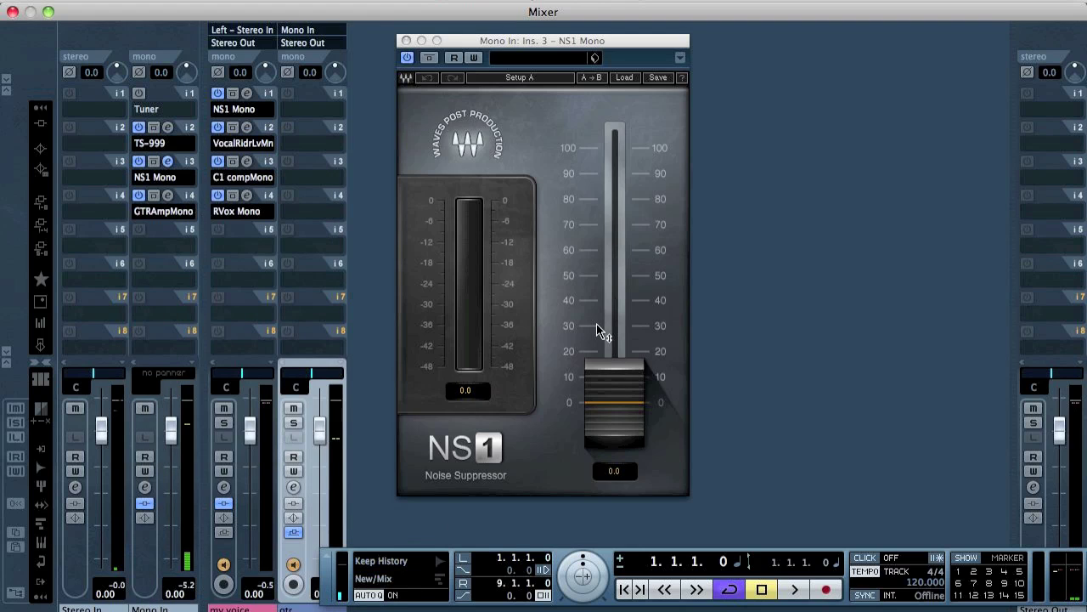
Bring the NS1 suppression fader up to 69.6, then down to 37.1
left_click_drag(614, 388, 614, 225)
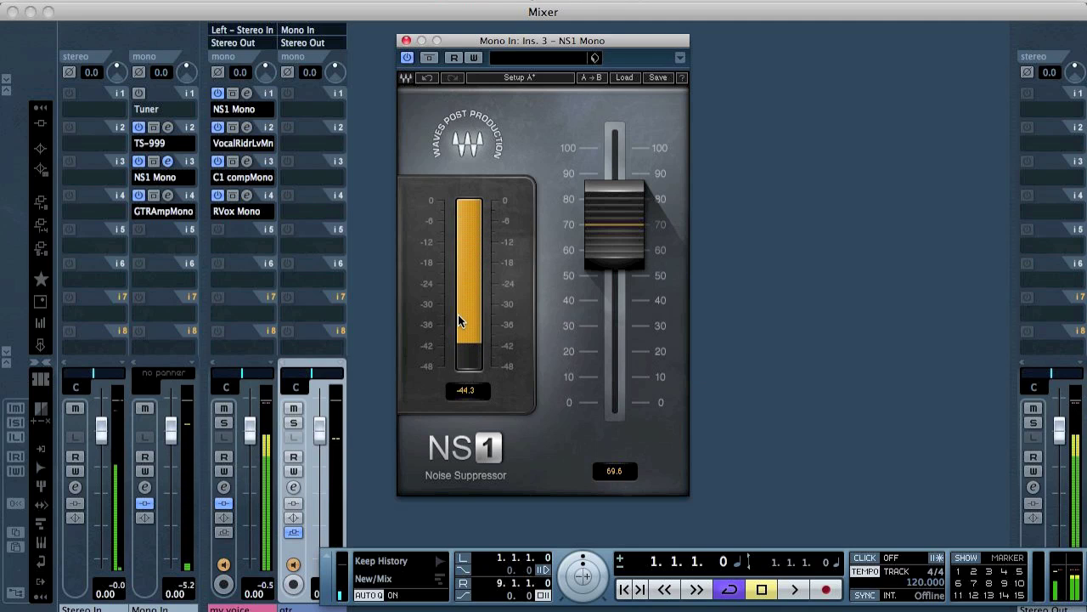
left_click_drag(606, 244, 608, 330)
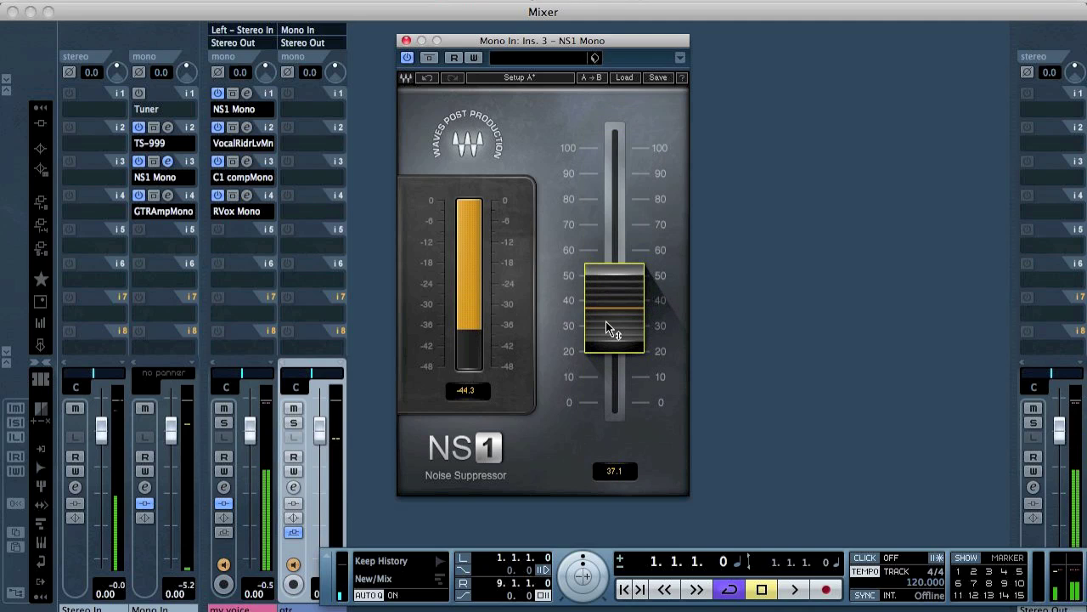